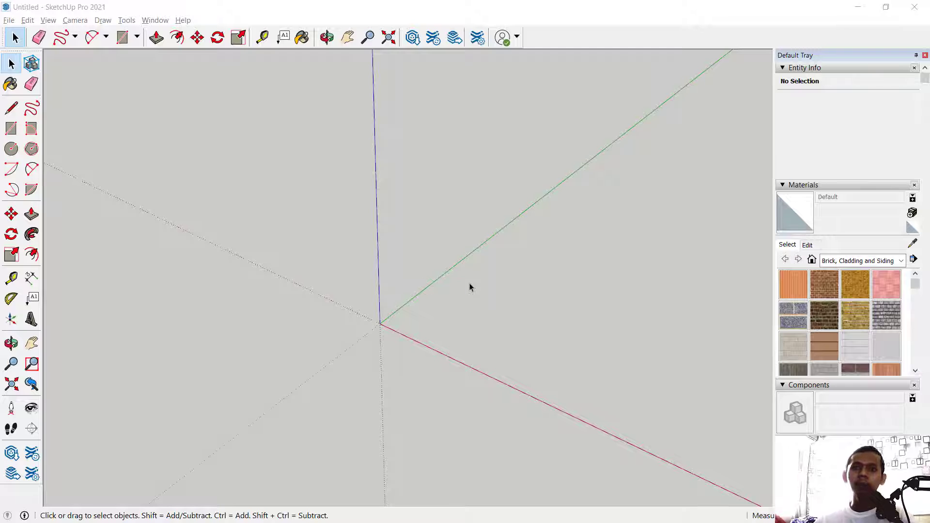
Step: Draw a rectangle on the ground beside the origin and push/pull it up into a box
mouse_move(539, 252)
middle_mouse_down()
mouse_move(488, 255)
mouse_move(496, 252)
middle_mouse_up()
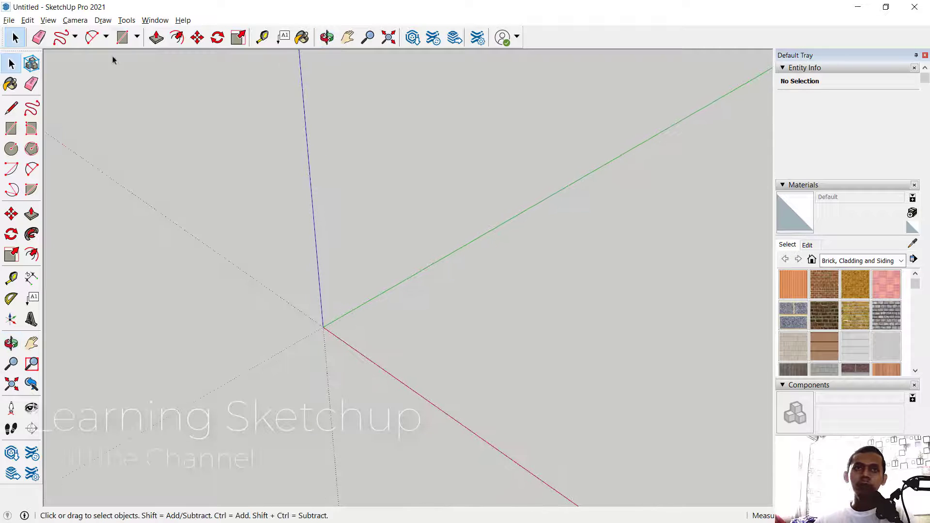
left_click(122, 38)
left_click(403, 326)
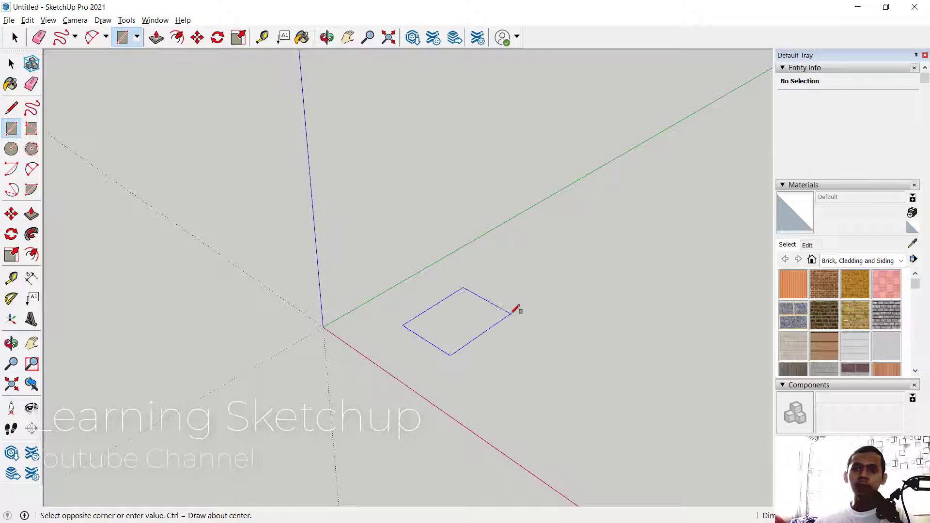
left_click(511, 317)
key("space")
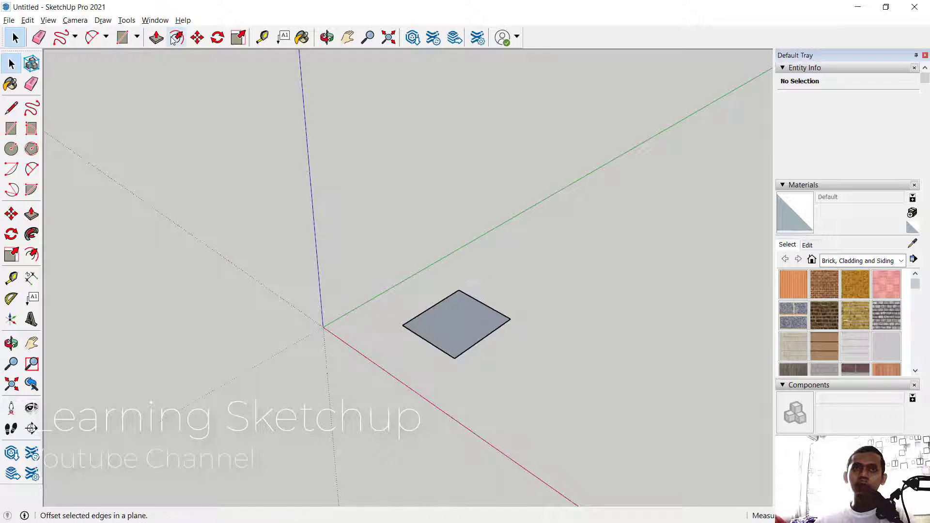
left_click(156, 38)
left_click_drag(455, 324, 455, 269)
key("space")
Step: Select the entire box and make it a single group
triple_click(484, 310)
right_click(484, 309)
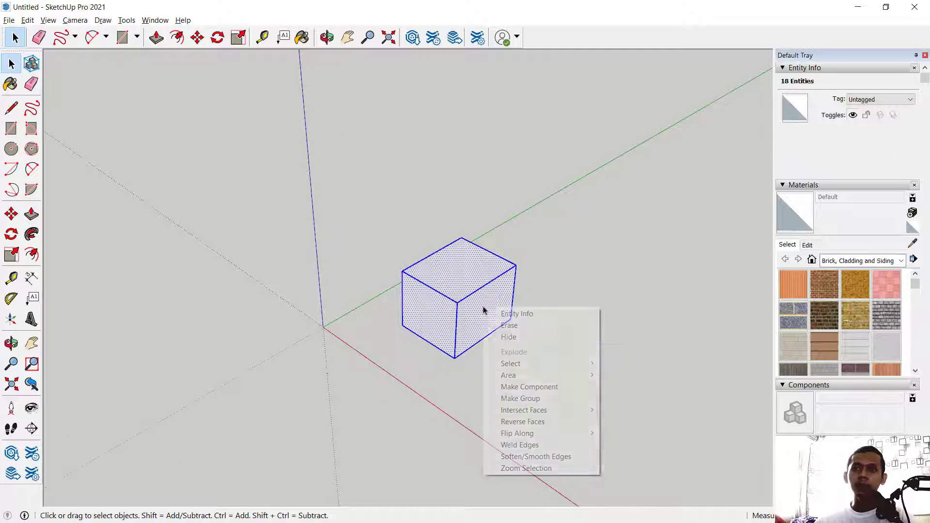
left_click(519, 400)
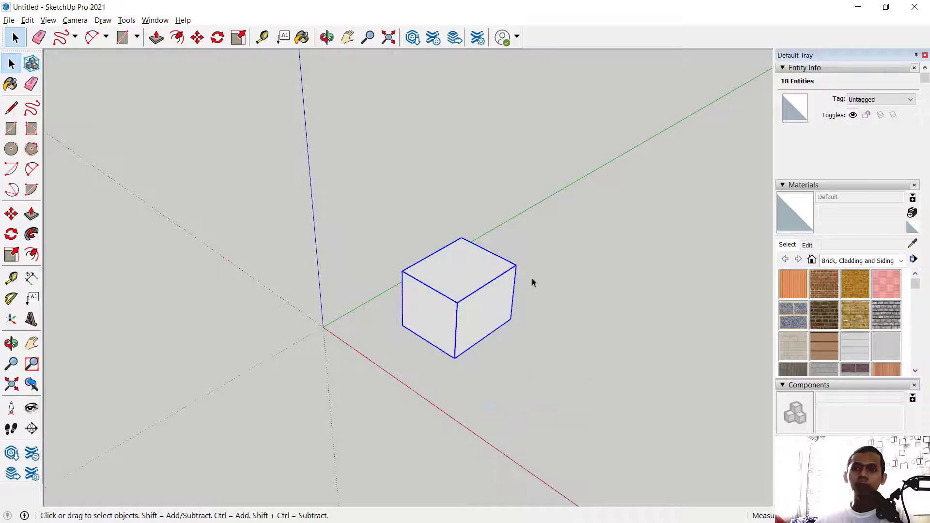
scroll(538, 285, "down", 3)
key("o")
left_click_drag(644, 231, 523, 253, "shift")
key("space")
Step: Copy the cube along the green axis with a 3x array, then select all four cubes
left_click(197, 37)
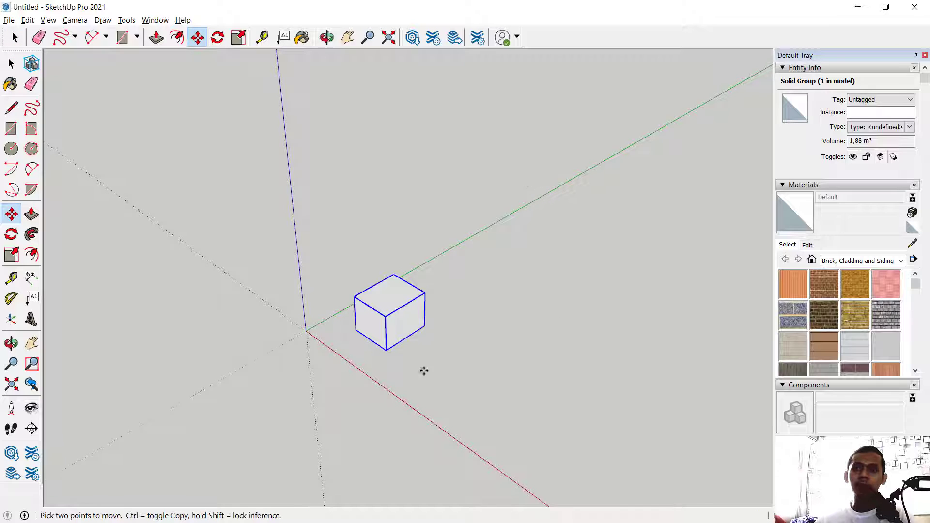
left_click(386, 350)
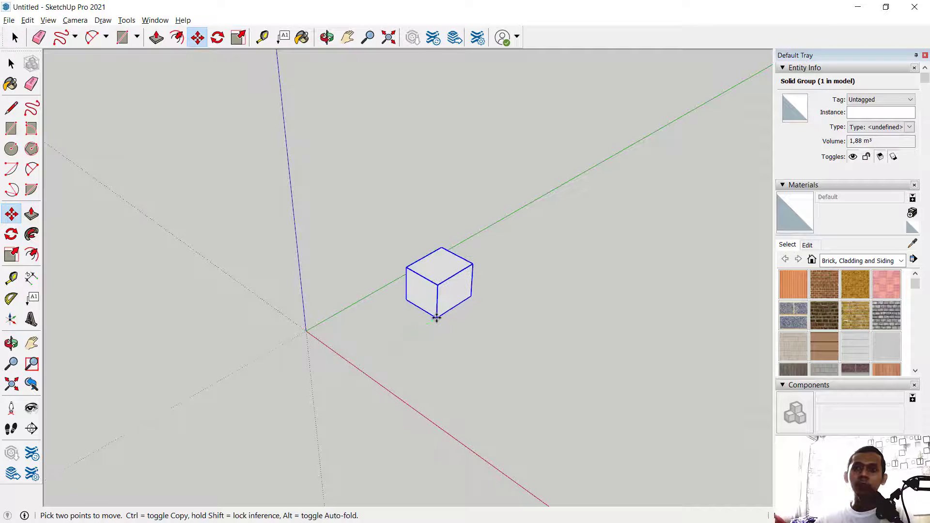
key("ctrl")
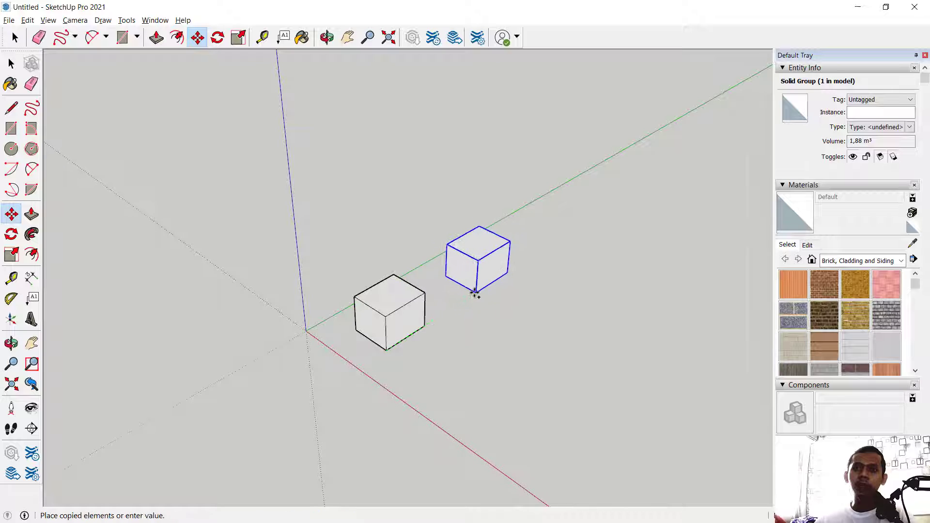
left_click(470, 296)
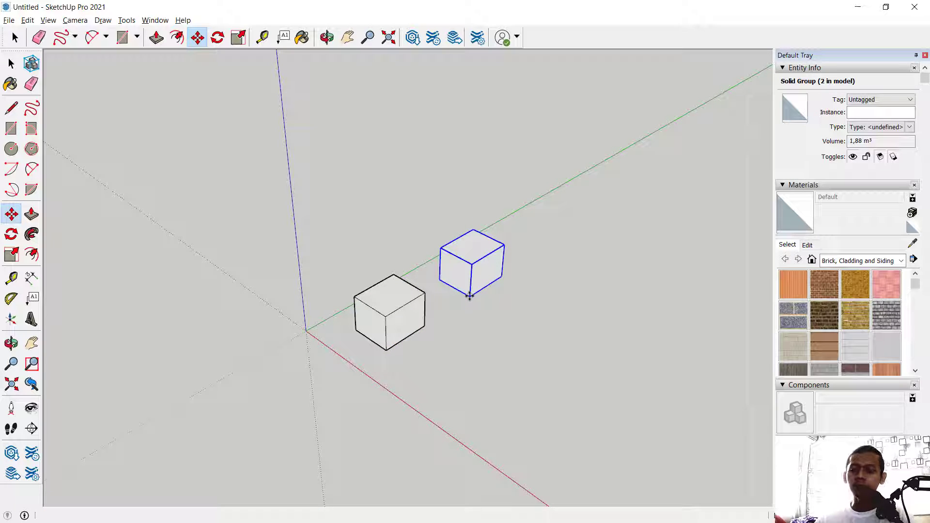
type("3x")
key("Return")
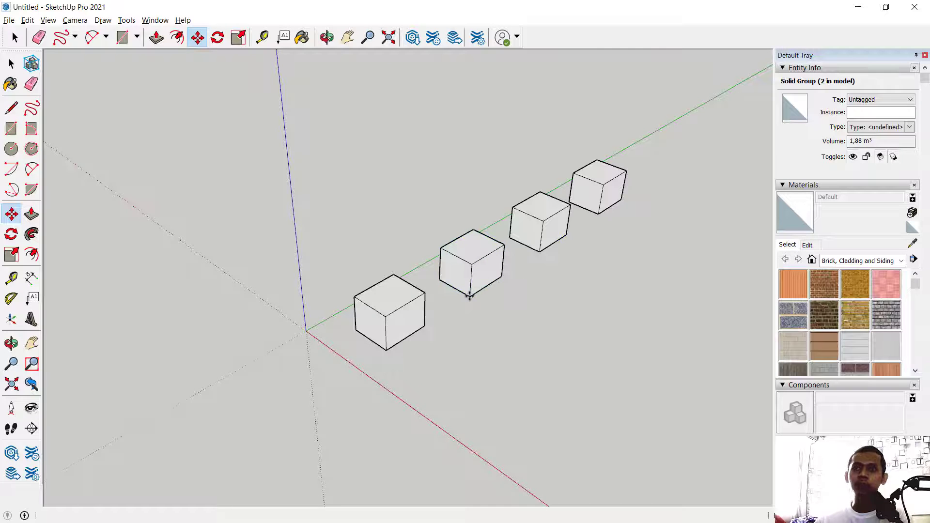
key("space")
left_click_drag(658, 142, 368, 377)
middle_click_drag(563, 313, 513, 279)
Step: Copy the four-cube row along the red axis with a 3x array, then select all 16 cubes
left_click(197, 37)
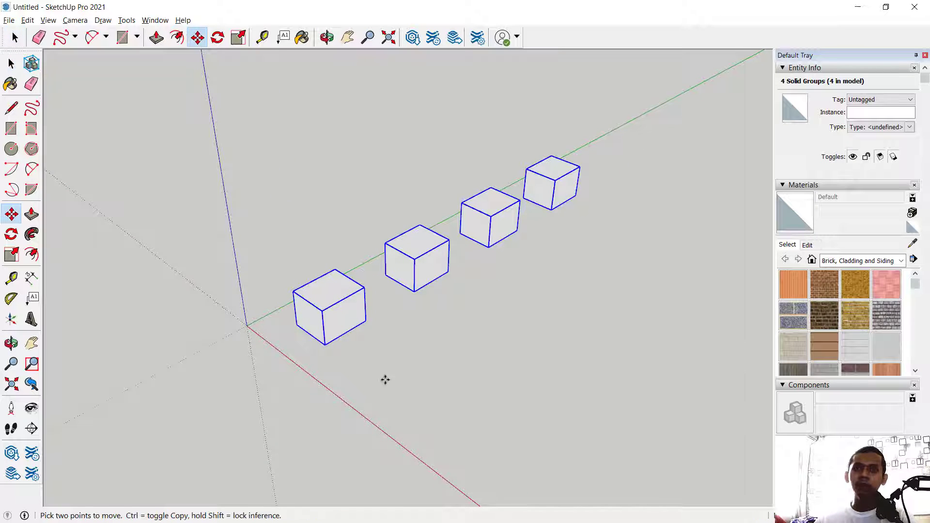
left_click(339, 354)
key("ctrl")
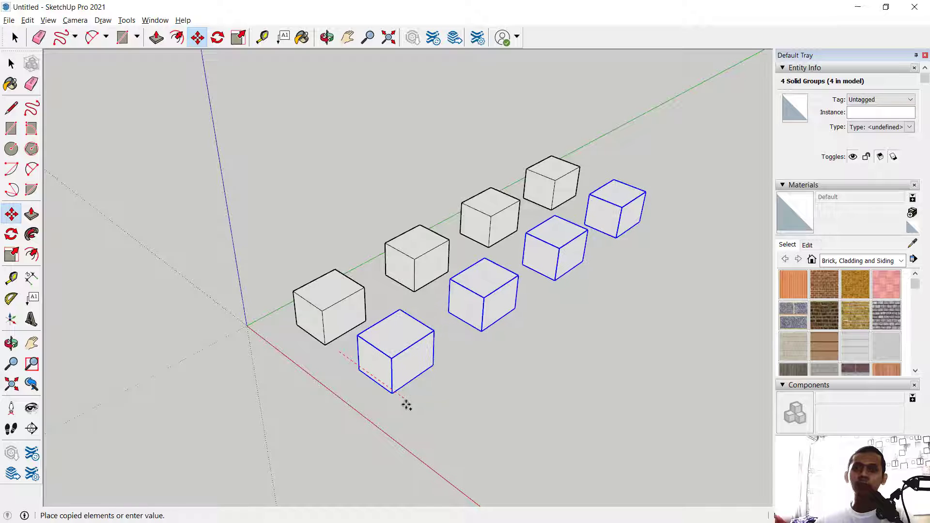
left_click(406, 404)
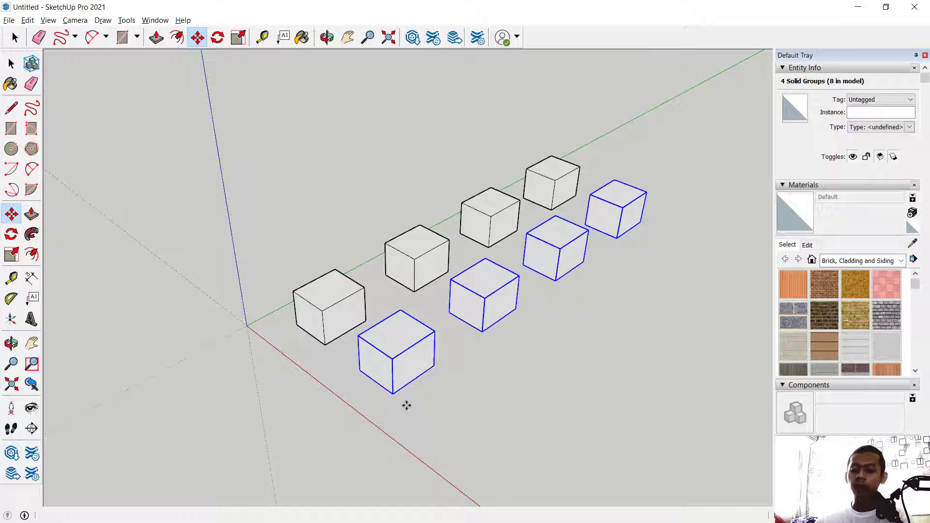
type("3x")
key("Return")
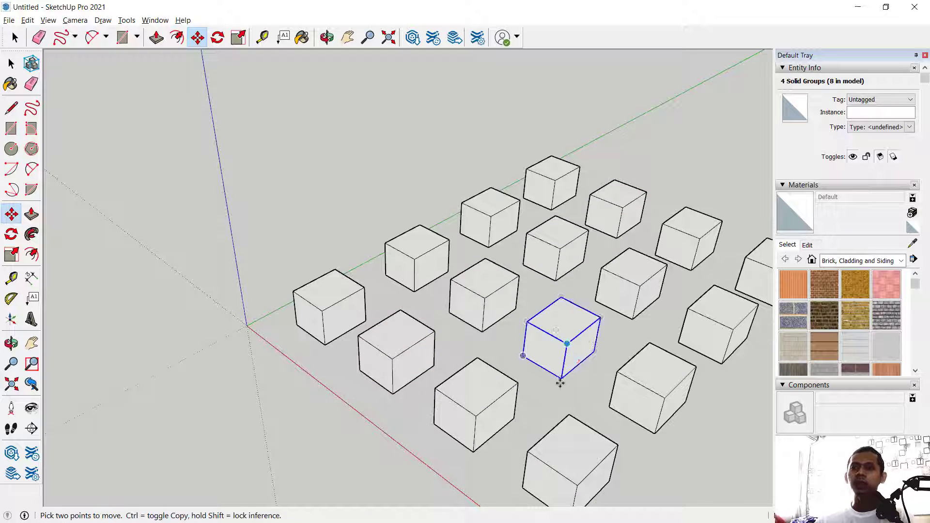
scroll(622, 356, "down", 3)
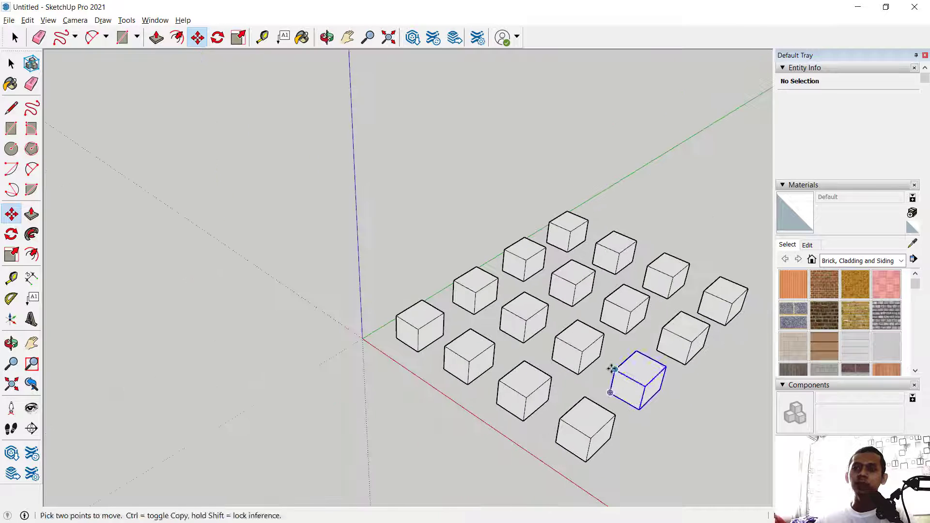
key("space")
middle_click_drag(697, 331, 612, 300)
left_click_drag(387, 433, 295, 454)
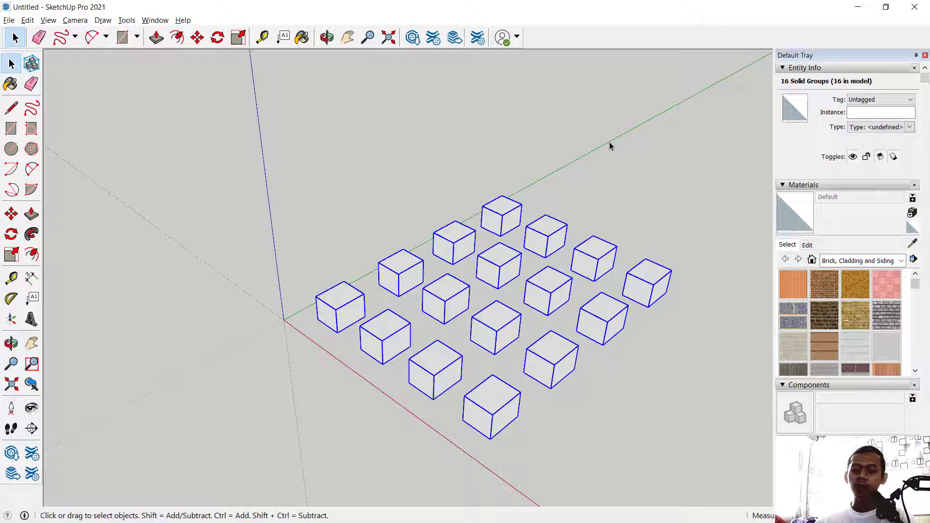
Step: Copy the 16-cube layer up the blue axis and repeat it with 2x to stack the block
left_click(197, 38)
left_click(304, 379)
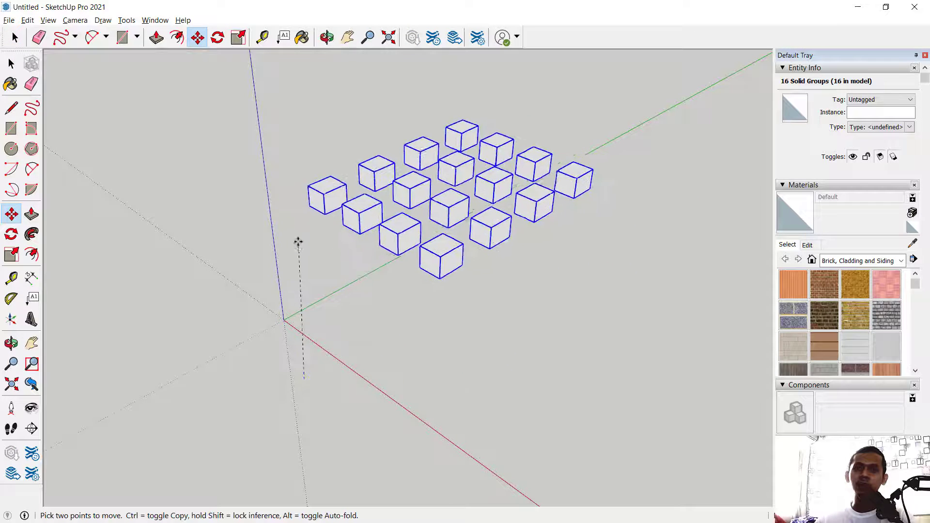
key("ctrl")
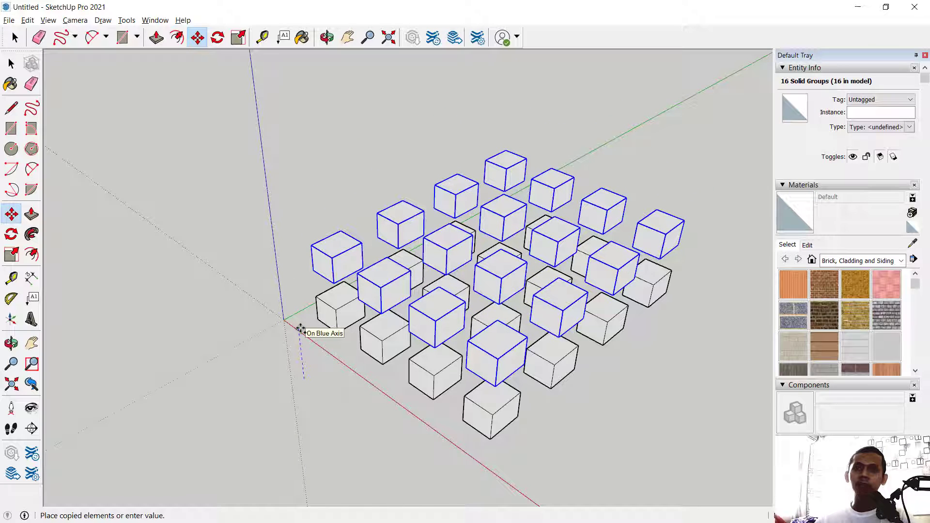
left_click(300, 328)
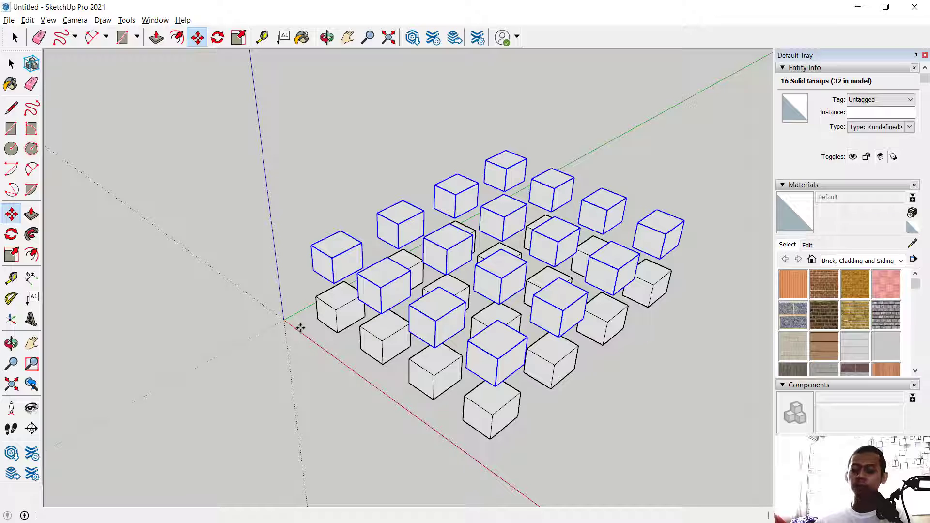
type("2x")
key("Return")
middle_click_drag(301, 326, 603, 293)
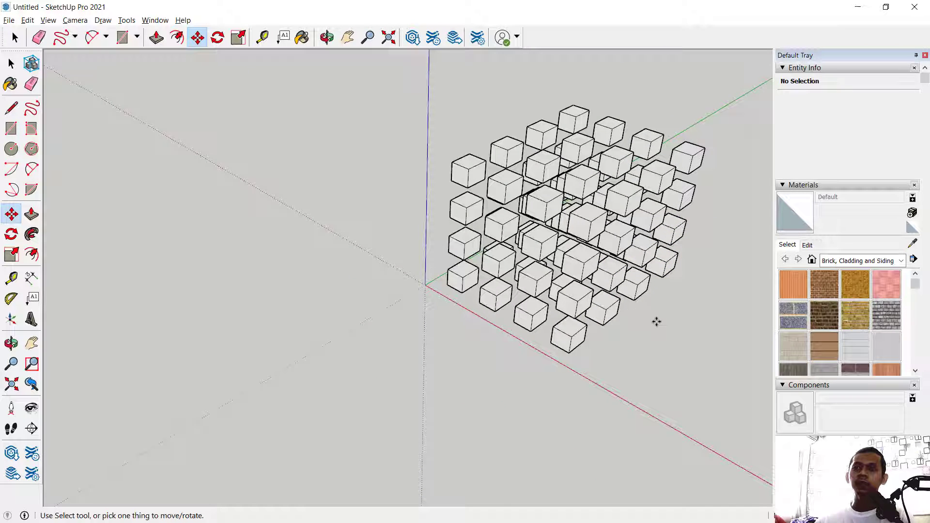
key("space")
middle_click_drag(677, 307, 567, 290)
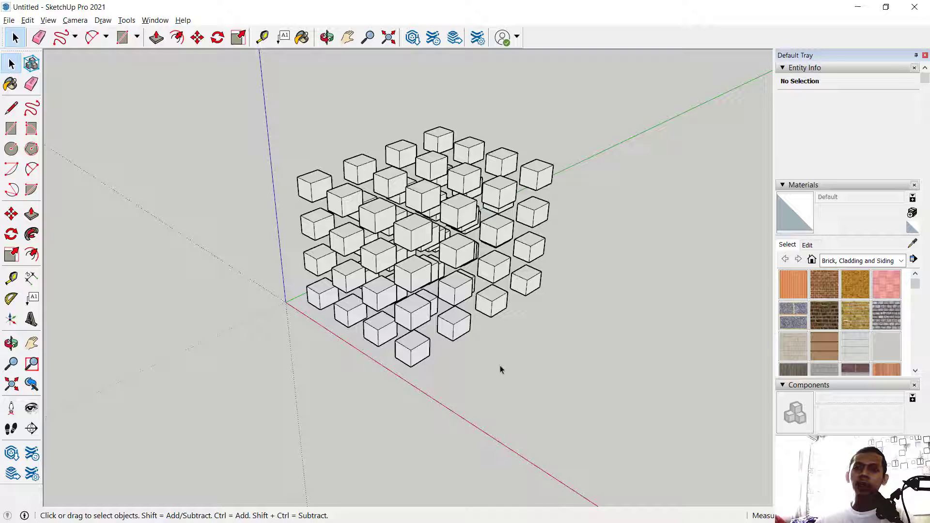
Step: Copy the bottom front cube out in front of the block along the red axis
left_click(416, 356)
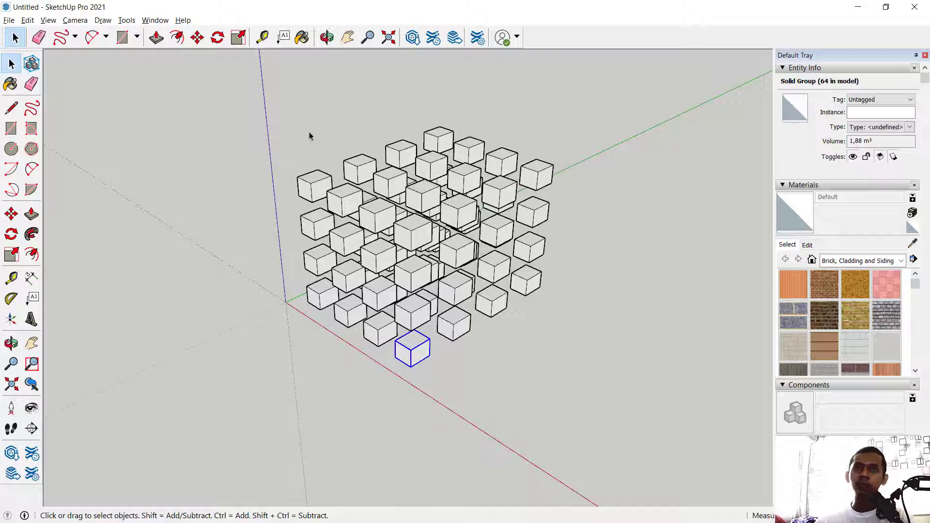
left_click(197, 38)
left_click(393, 392)
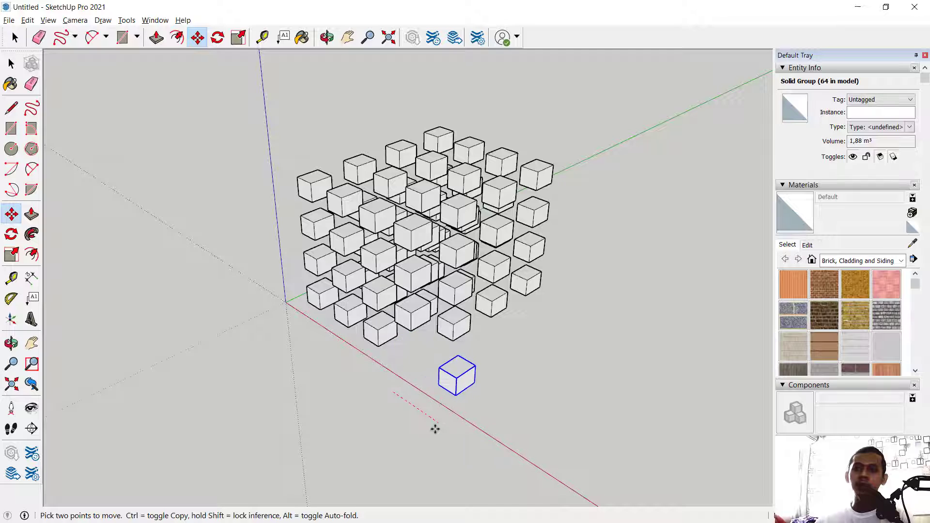
key("ctrl")
left_click(473, 452)
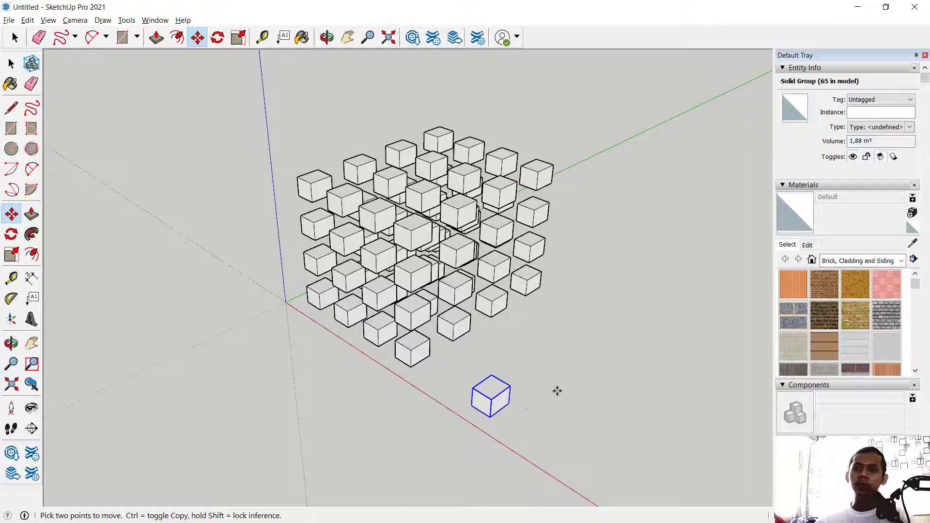
Step: Copy the lone cube along the green axis and divide the distance with /5 into evenly spaced cubes
left_click(514, 422)
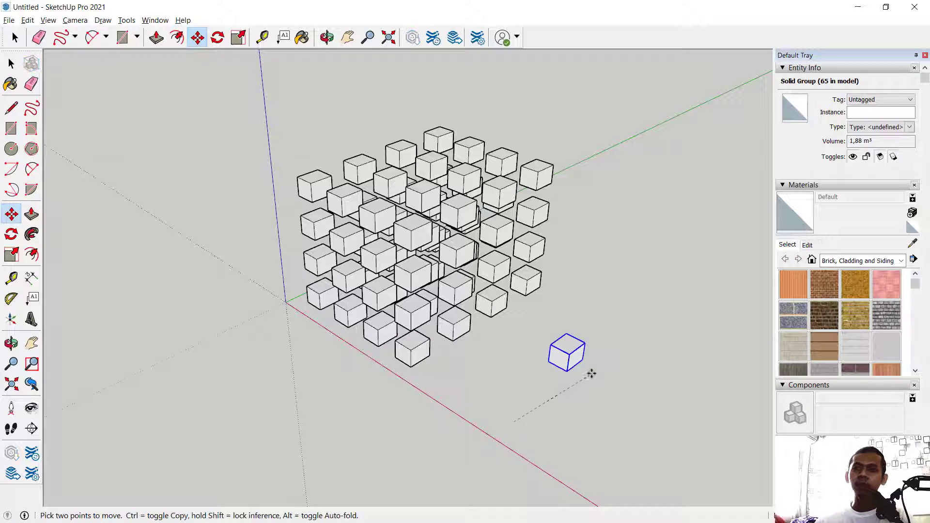
key("ctrl")
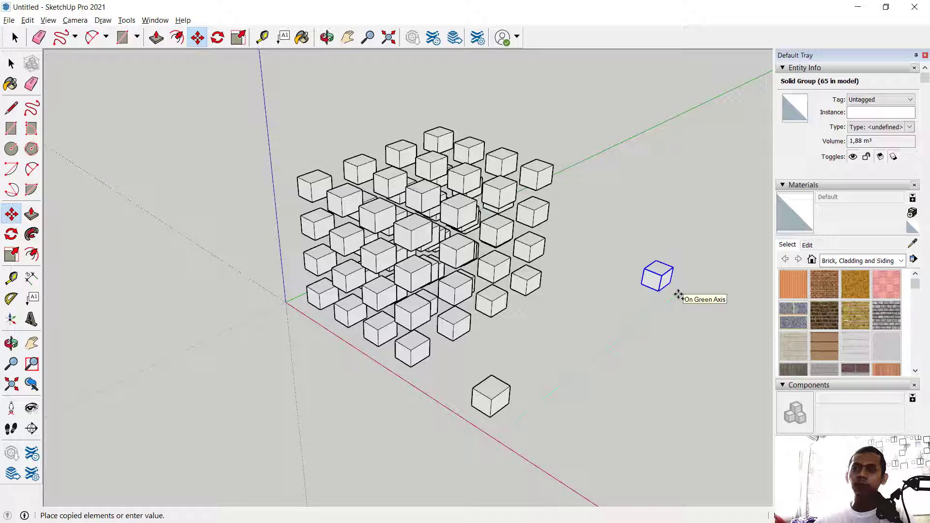
key("Return")
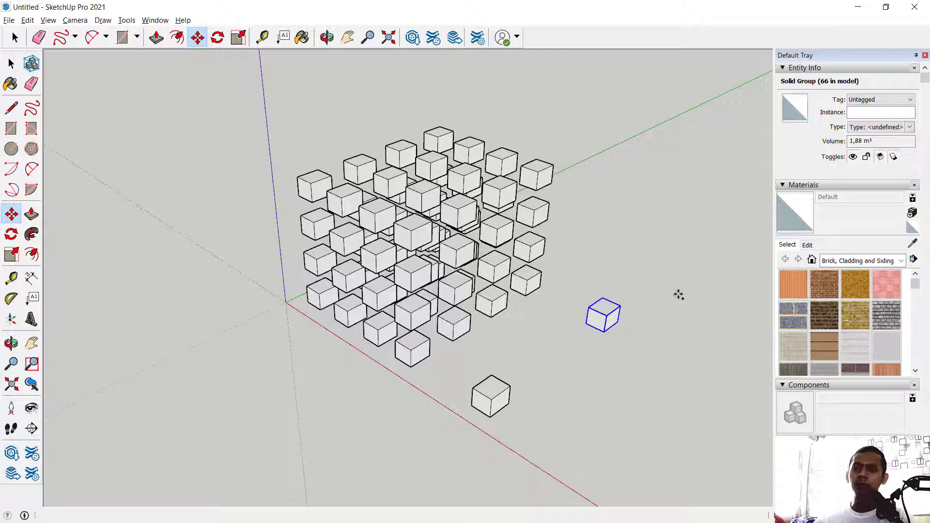
type("/5")
key("Return")
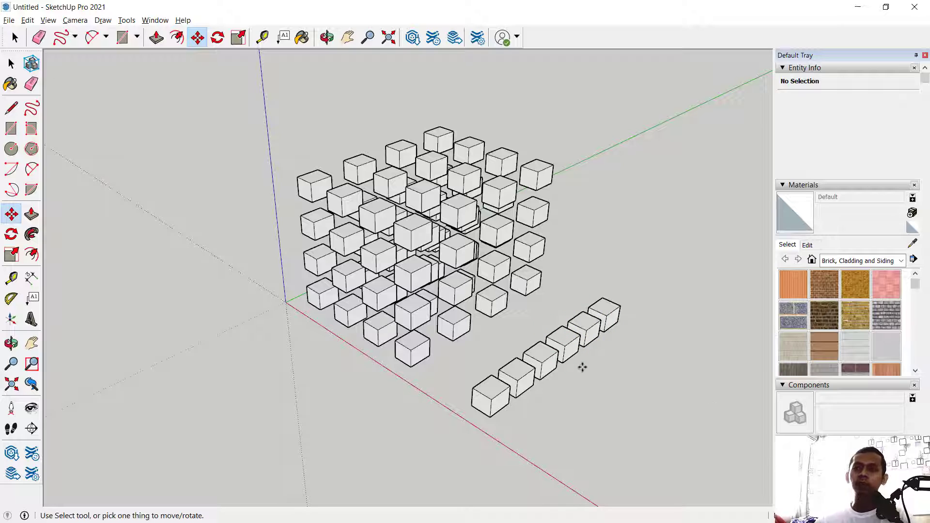
key("space")
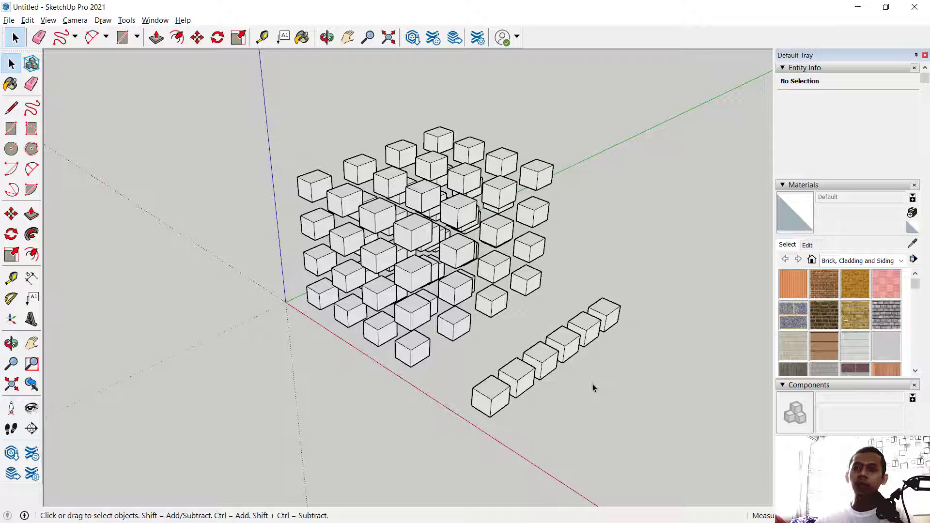
Step: Window-select and delete the five copied row cubes in two batches
scroll(593, 388, "down", 1)
left_click_drag(526, 442, 568, 352)
key("Delete")
left_click_drag(600, 403, 532, 360)
key("Delete")
Step: Move the remaining lone cube farther out along the red axis
key("m")
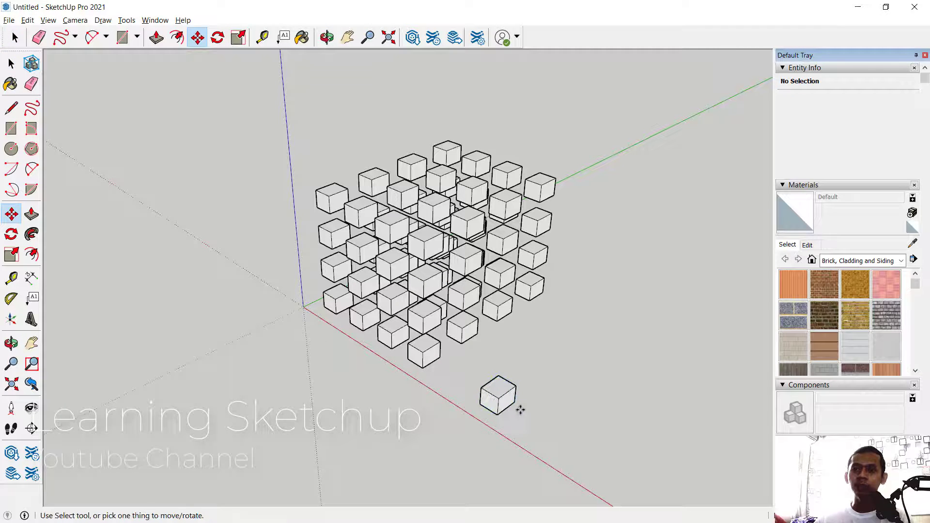
left_click(497, 406)
left_click(573, 452)
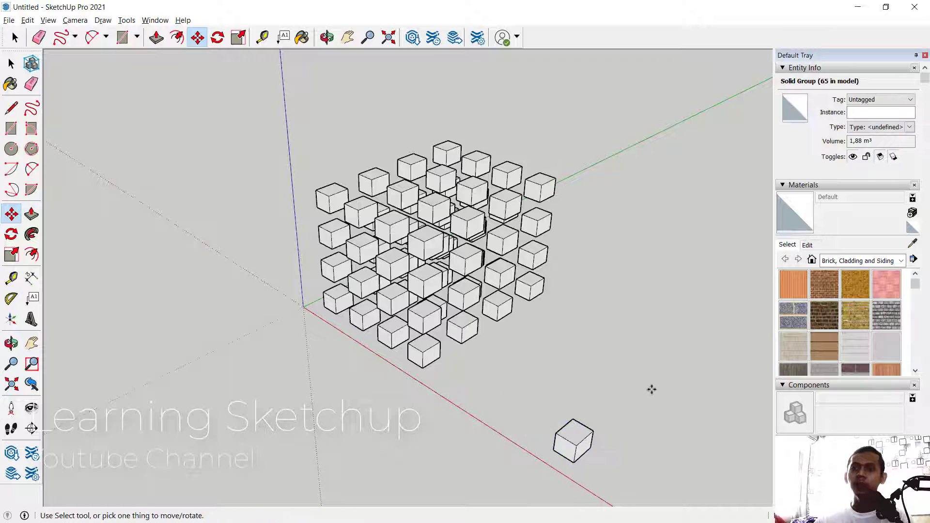
key("space")
middle_click_drag(605, 386, 557, 312)
Step: Rotate-copy the lone cube around a centre beside it into a ring of six cubes
left_click(525, 323)
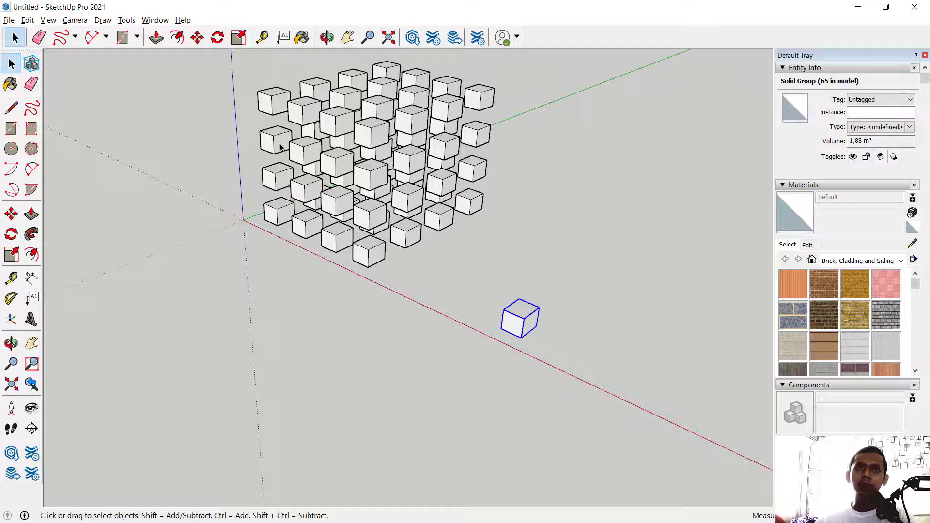
left_click(217, 37)
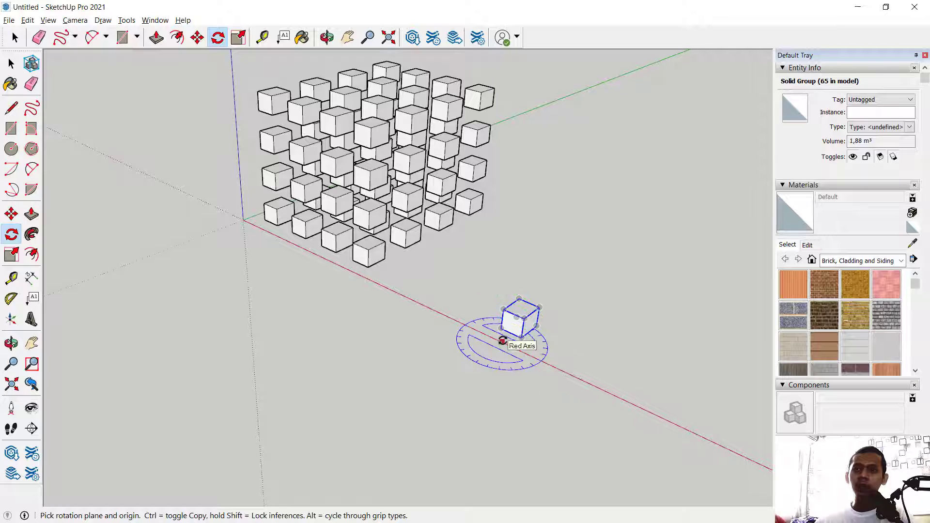
left_click_drag(474, 359, 573, 276)
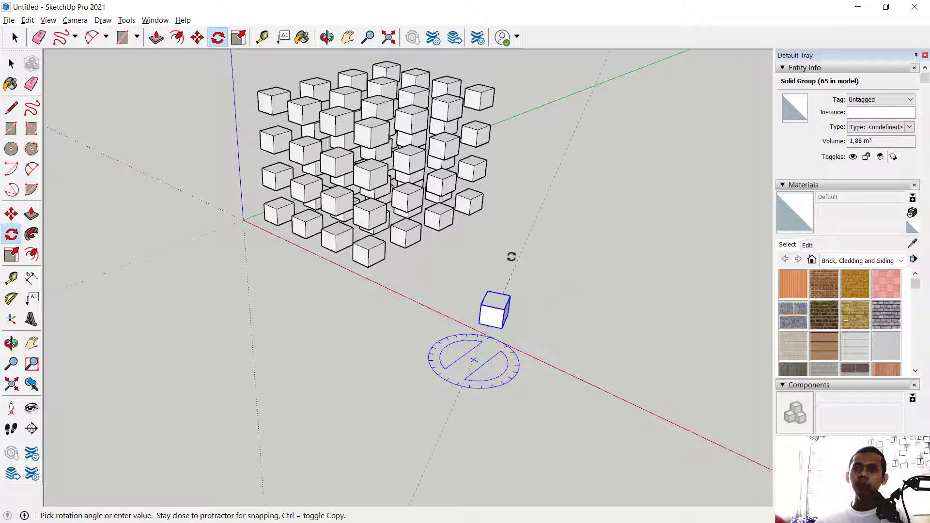
key("ctrl")
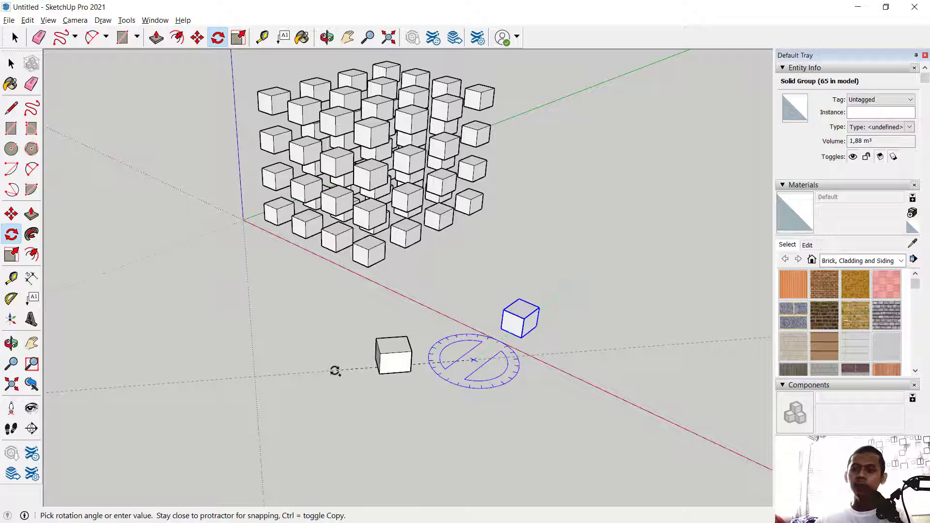
key("Escape")
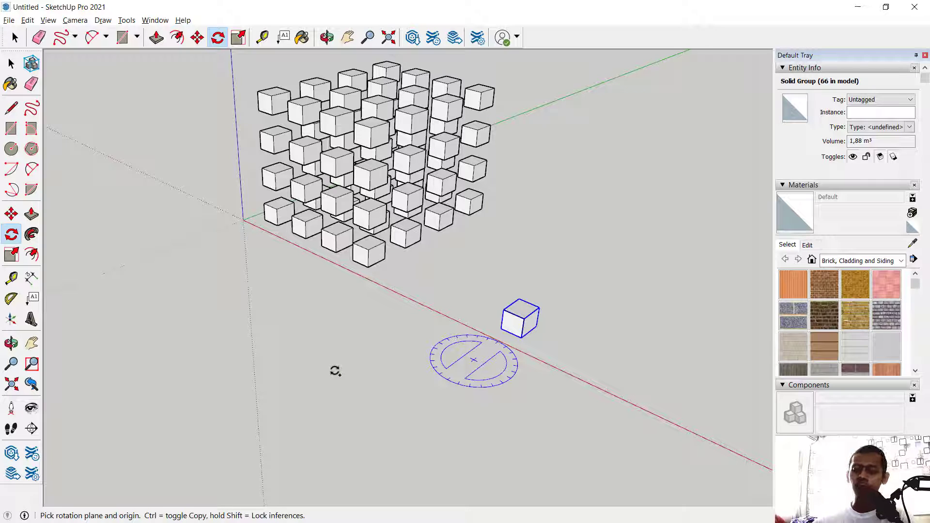
key("Return")
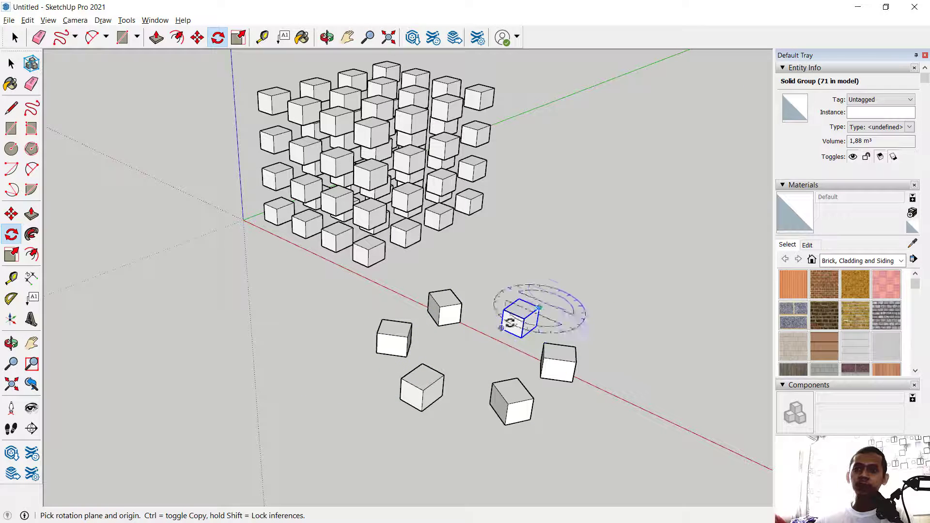
key("space")
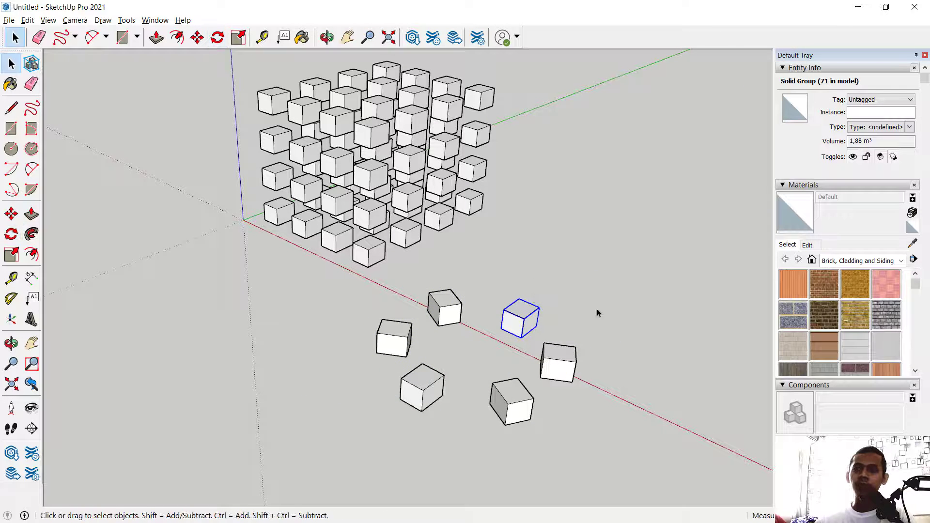
scroll(597, 313, "down", 1)
Step: Copy the selected cube to an open spot in the scene
middle_click_drag(601, 267, 522, 312)
middle_click_drag(516, 347, 501, 302)
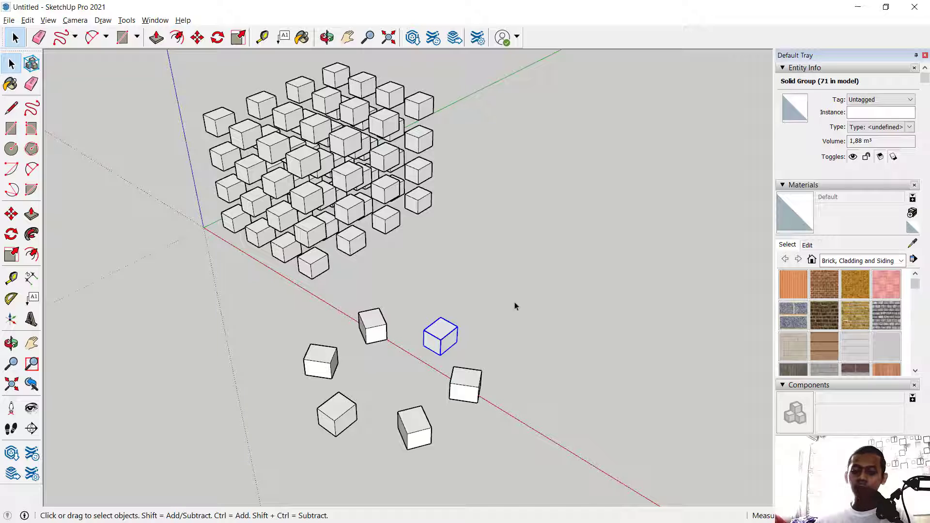
key("m")
key("ctrl")
left_click(468, 335)
left_click(584, 244)
key("space")
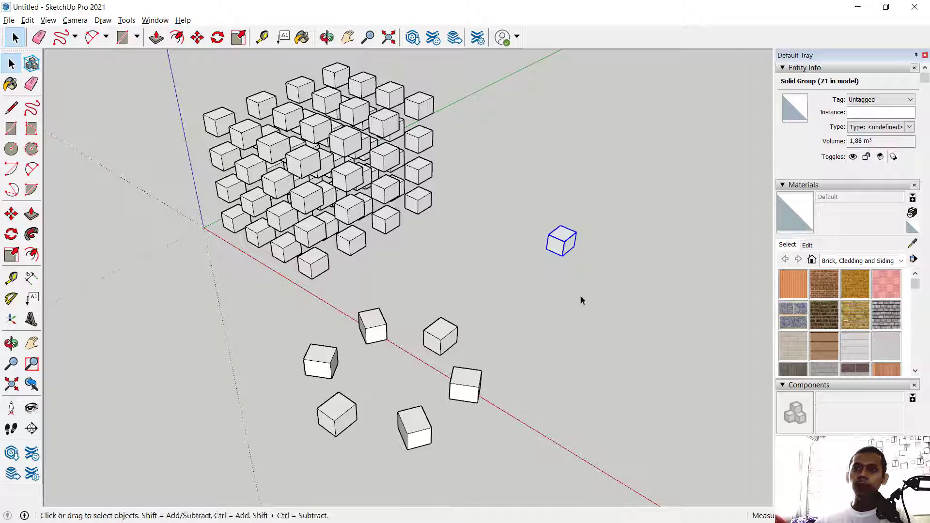
Step: Rotate-copy the new cube around a nearby centre, dividing with /4 into an arc of five cubes
left_click(218, 38)
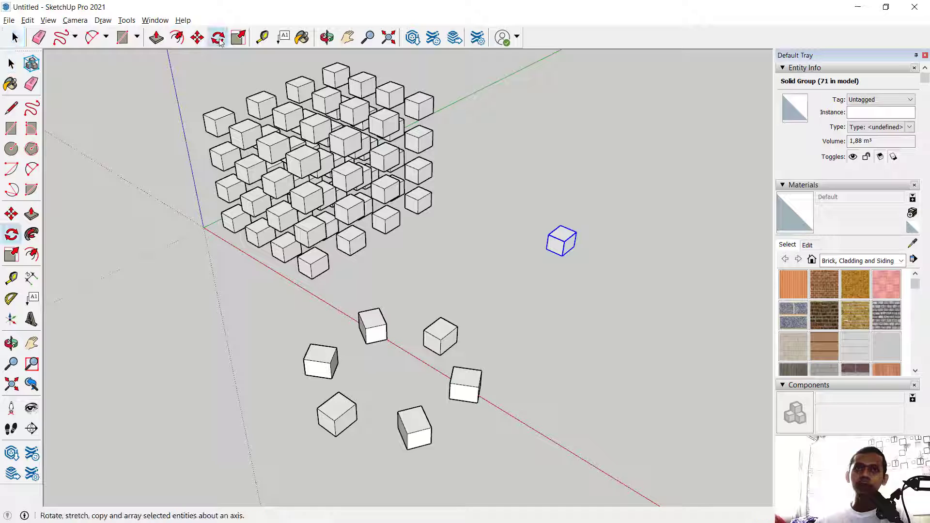
left_click(529, 269)
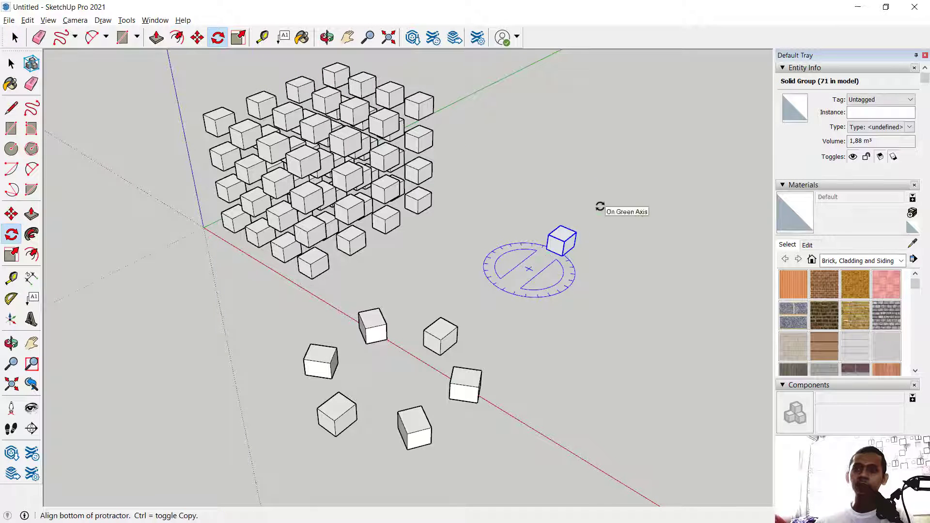
left_click(599, 205)
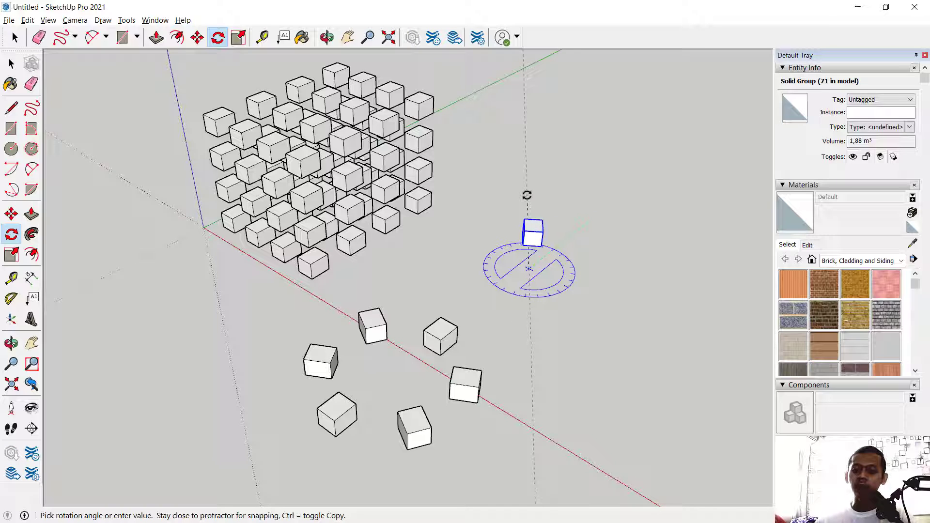
key("ctrl")
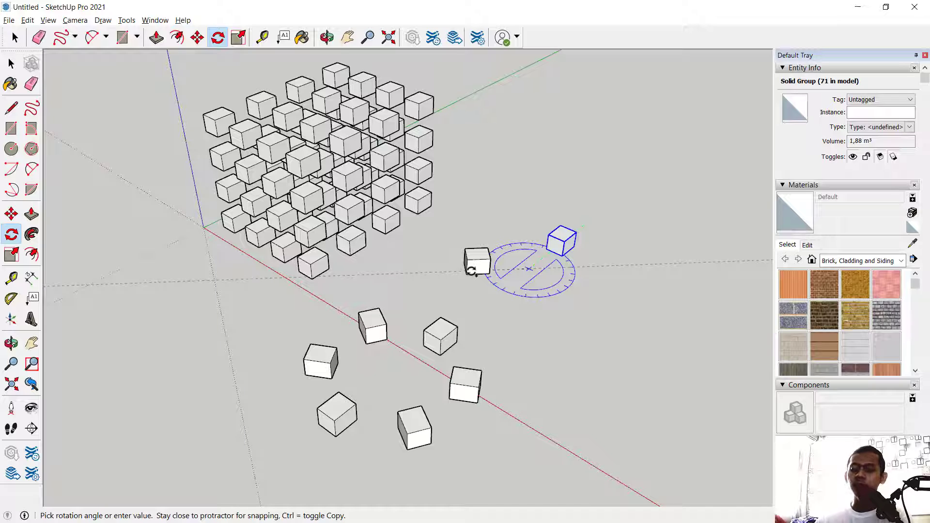
left_click(471, 271)
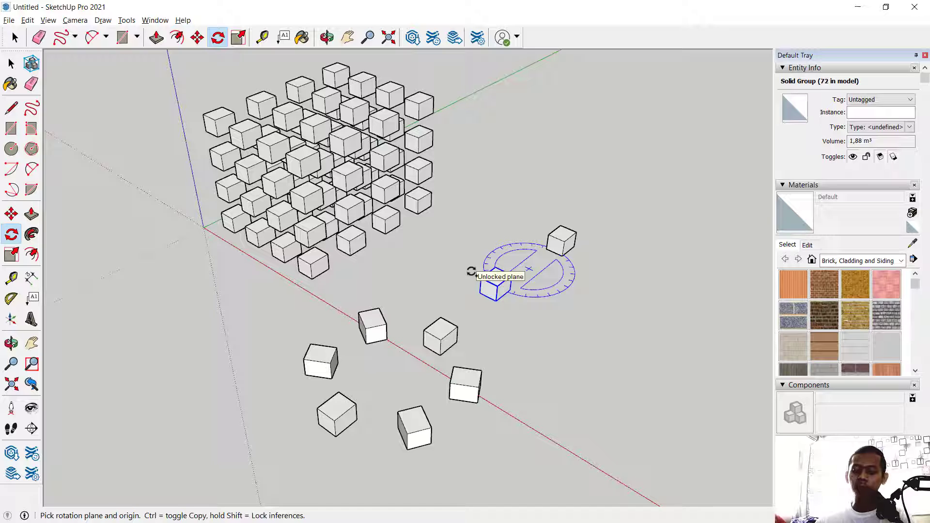
type("/4")
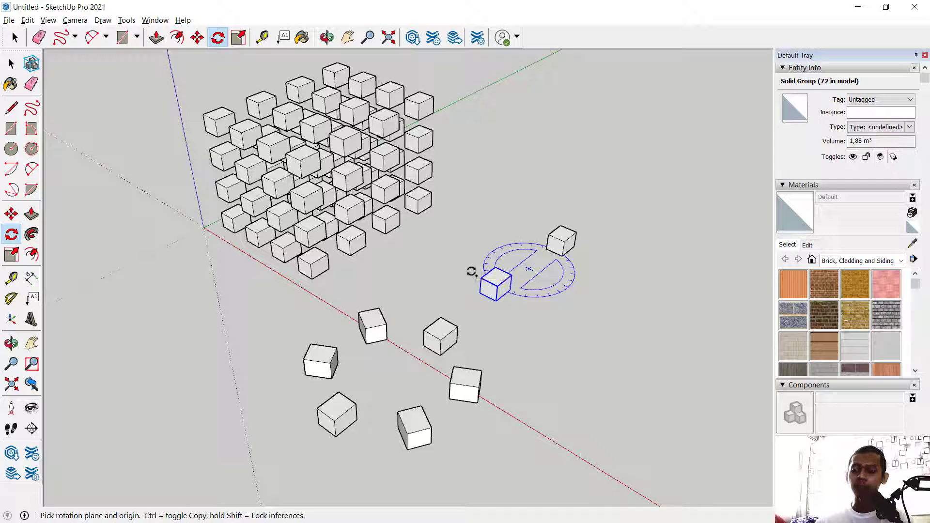
key("Return")
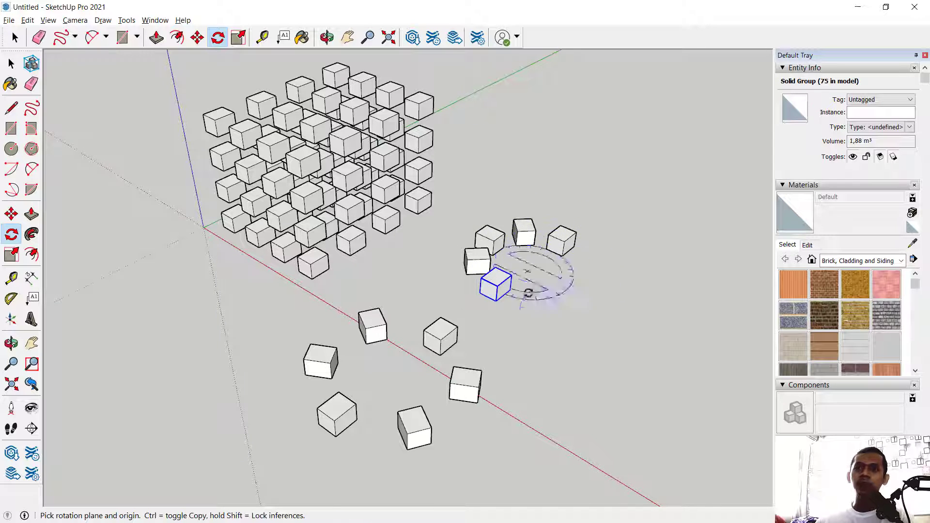
key("space")
middle_click_drag(492, 338, 514, 266)
middle_click_drag(528, 219, 545, 228)
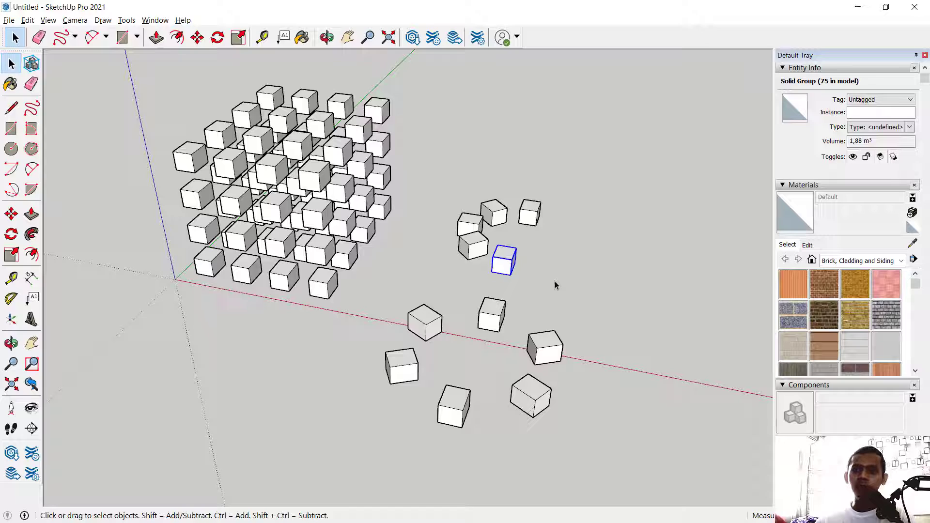